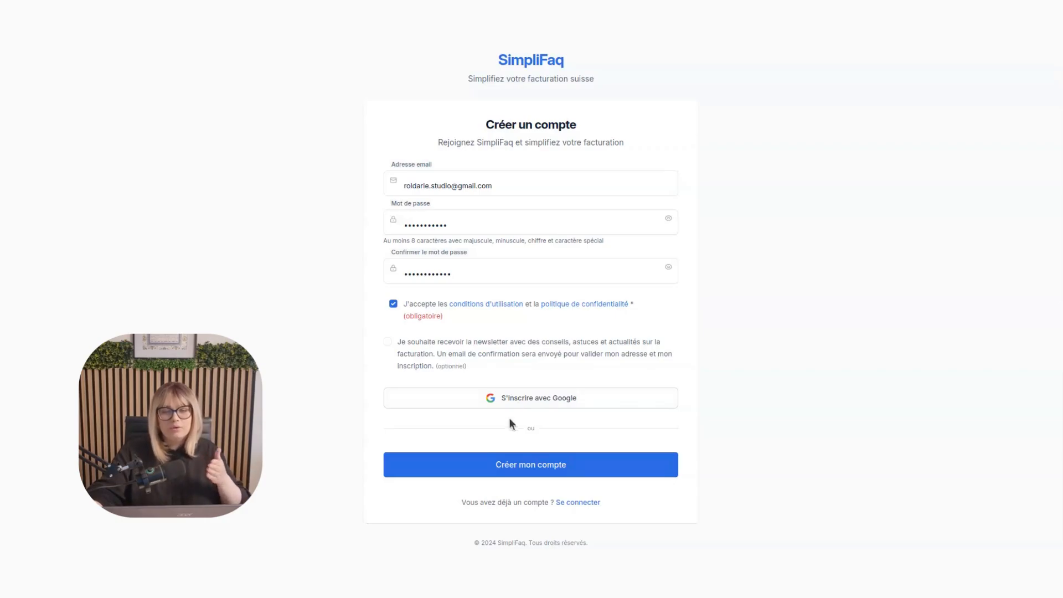
Submit the account registration, proceed to the dashboard and start the guided configuration
{"action": "left_click", "coordinate": [519, 465]}
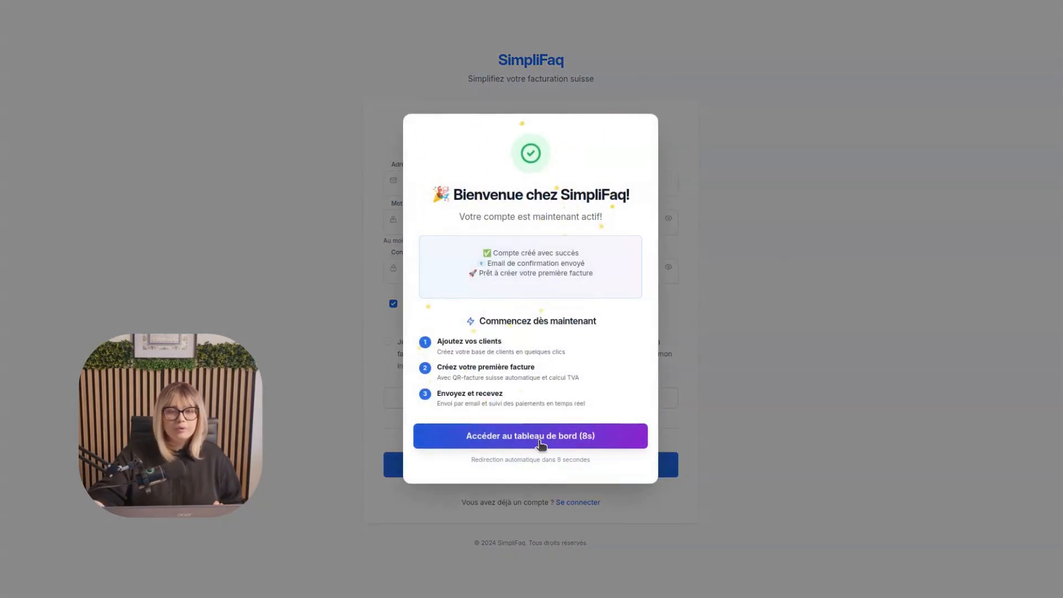
{"action": "left_click", "coordinate": [541, 438]}
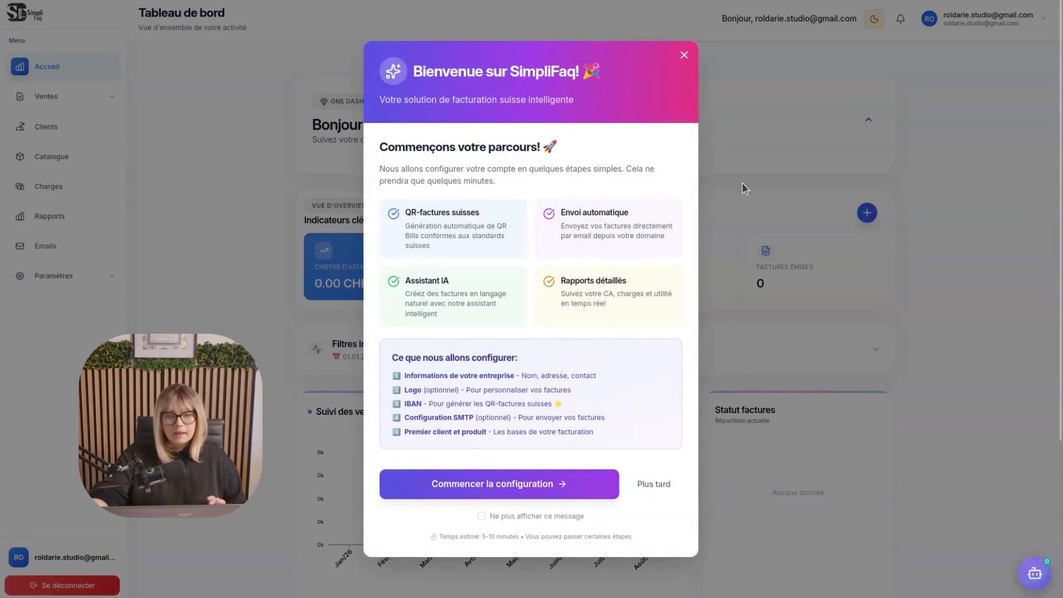
{"action": "left_click", "coordinate": [524, 485]}
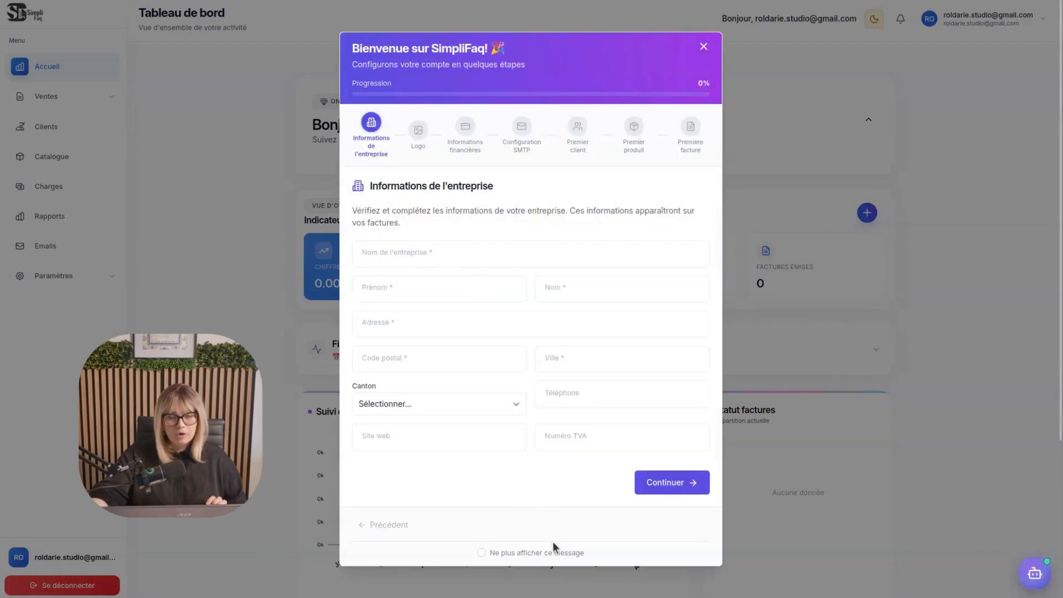
Fill in the company name Roldarie Studio, the owner's name and the business address with canton VD, continue, and decline saving the address
{"action": "left_click", "coordinate": [412, 250]}
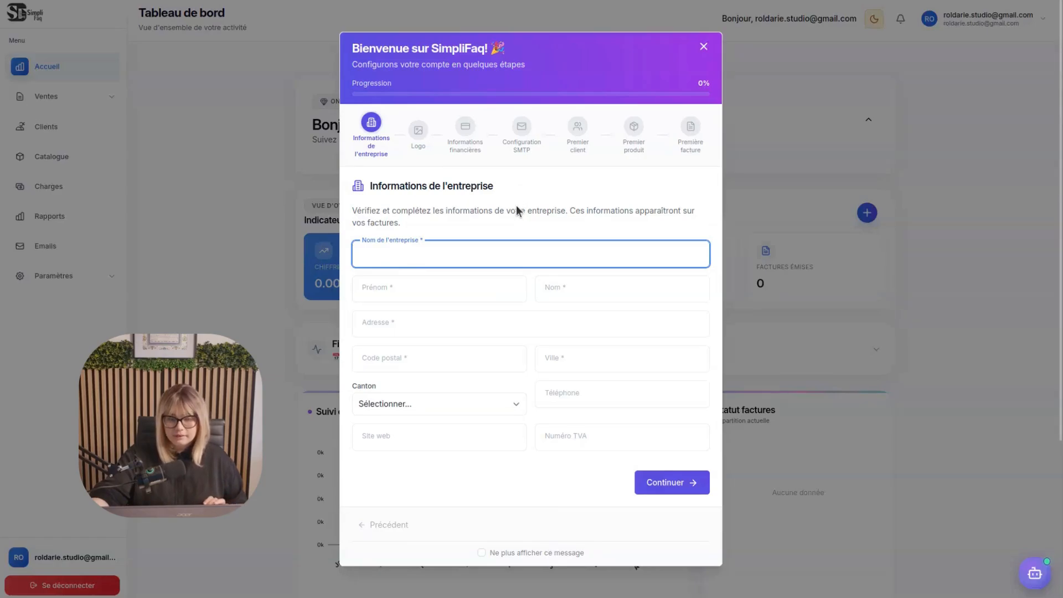
{"action": "type", "text": "Roldarie Stud"}
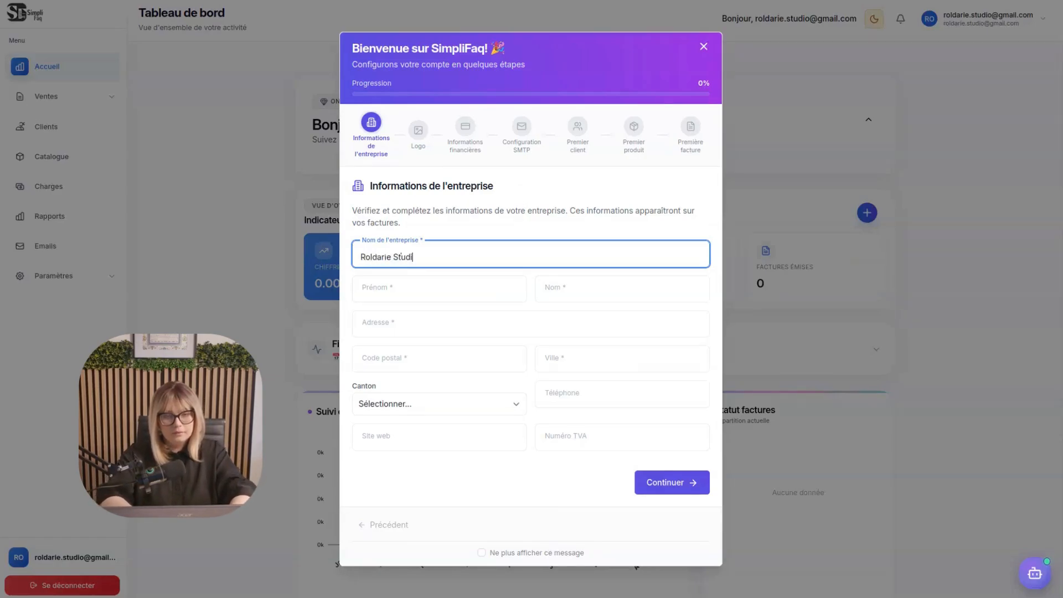
{"action": "type", "text": "io"}
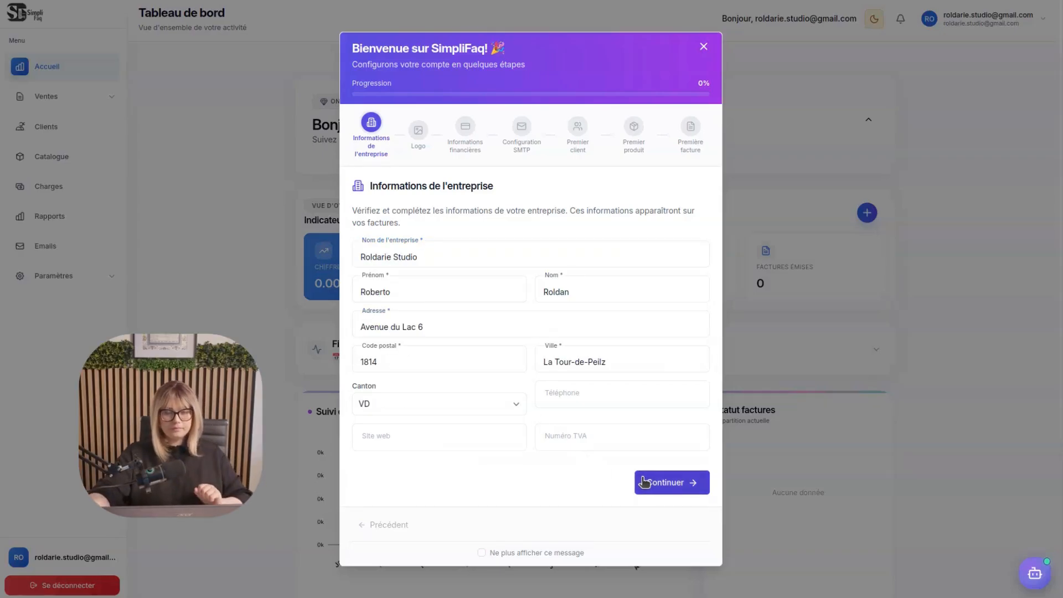
{"action": "left_click", "coordinate": [643, 480]}
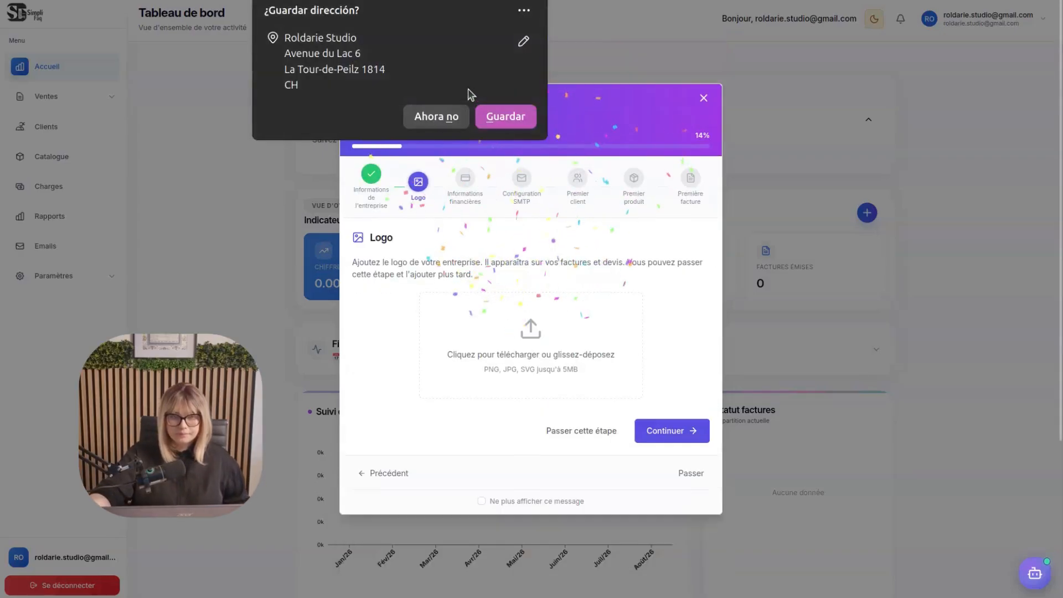
{"action": "left_click", "coordinate": [438, 116]}
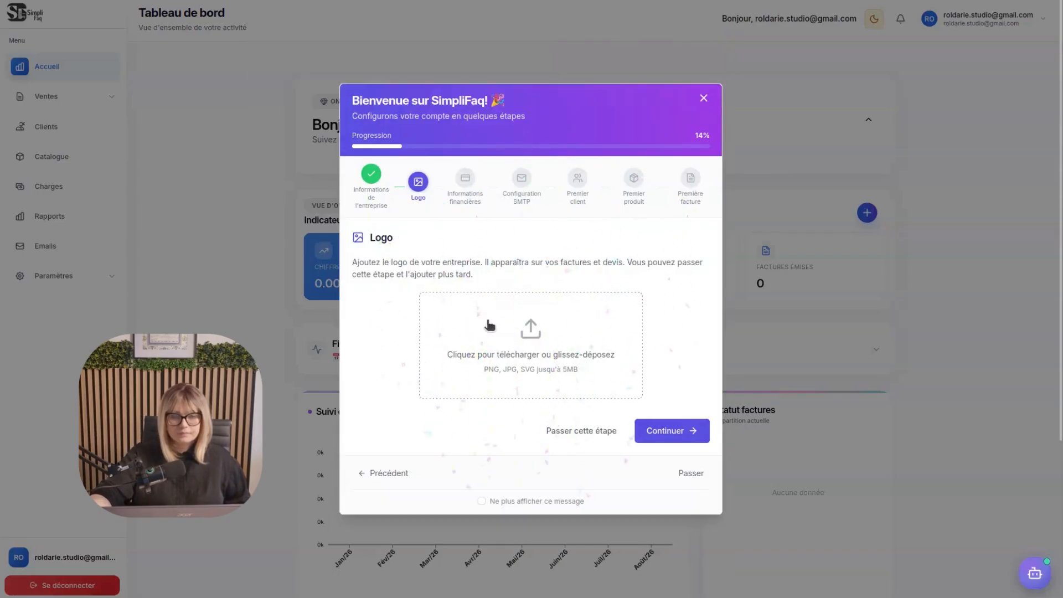
Upload "WhatsApp Image 2026-07-31 at 00.53.06.jpeg" from Descargas as the company logo and continue to the financial information
{"action": "left_click", "coordinate": [528, 354]}
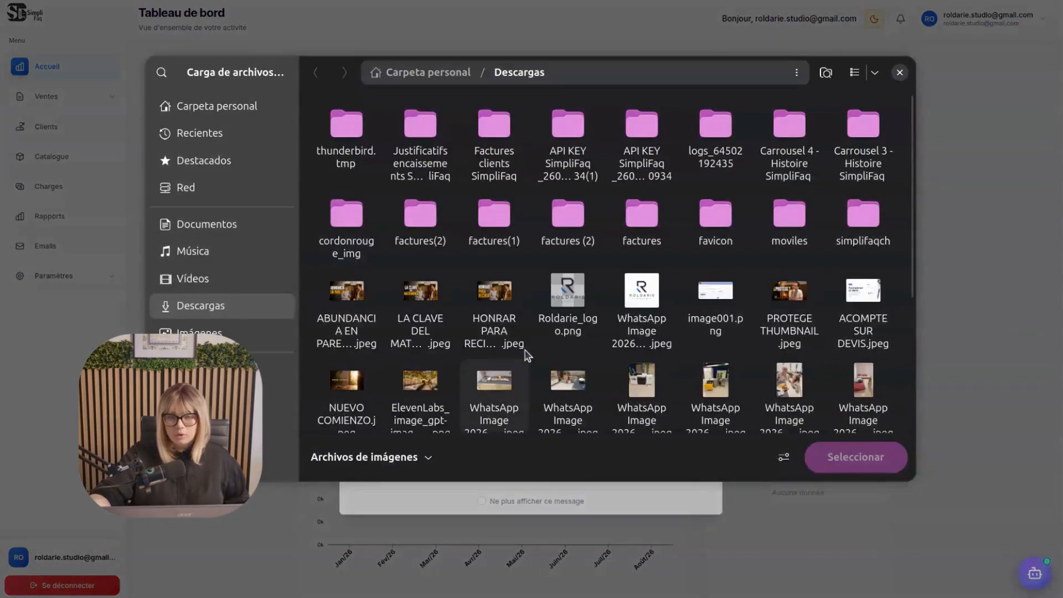
{"action": "left_click", "coordinate": [646, 300]}
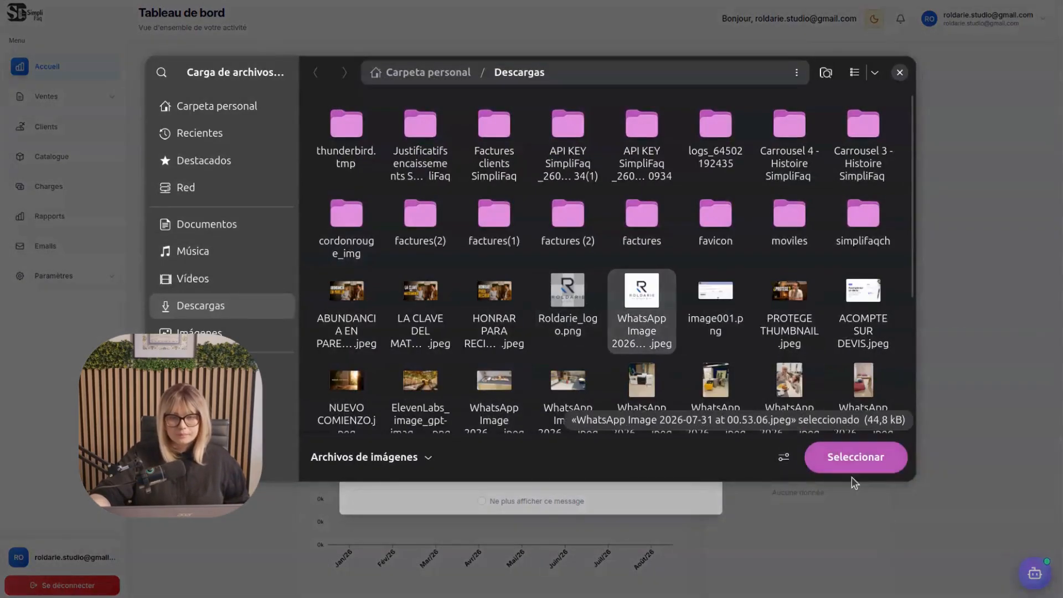
{"action": "left_click", "coordinate": [845, 457]}
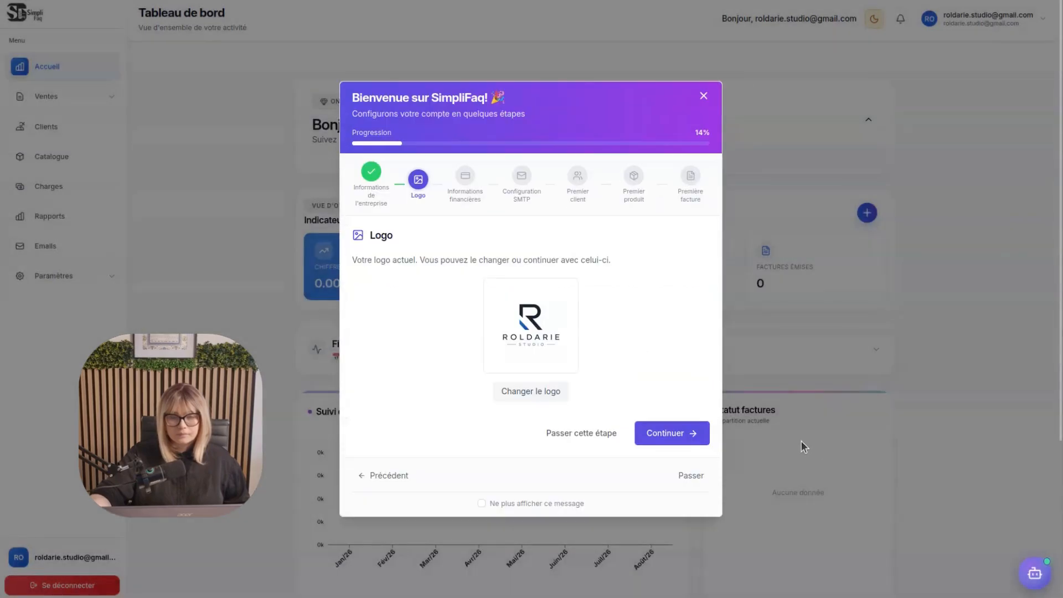
{"action": "left_click", "coordinate": [659, 438]}
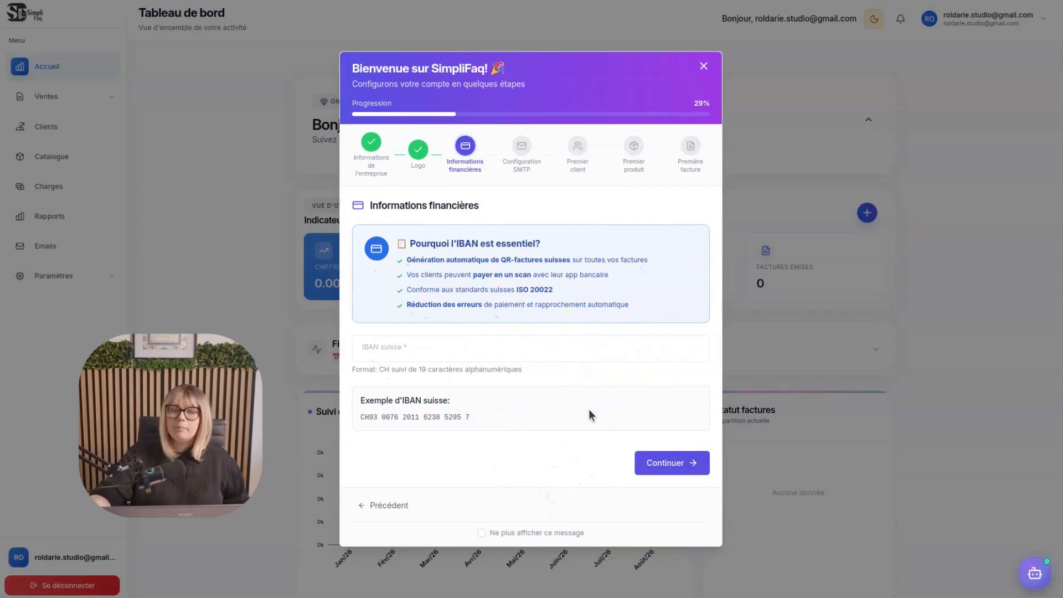
Enable "Ne plus afficher ce message", copy the example Swiss IBAN into the IBAN field and continue to the SMTP configuration
{"action": "left_click", "coordinate": [481, 533]}
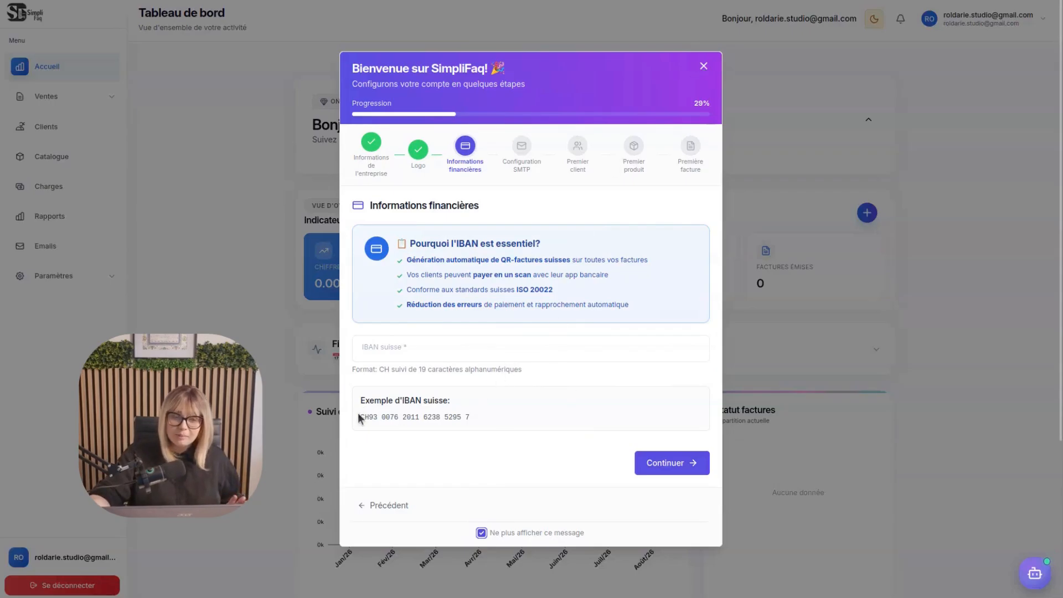
{"action": "mouse_move", "coordinate": [361, 412]}
{"action": "left_mouse_down"}
{"action": "mouse_move", "coordinate": [508, 409]}
{"action": "mouse_move", "coordinate": [354, 417]}
{"action": "left_mouse_up"}
{"action": "key", "text": "ctrl+c"}
{"action": "right_click", "coordinate": [377, 414]}
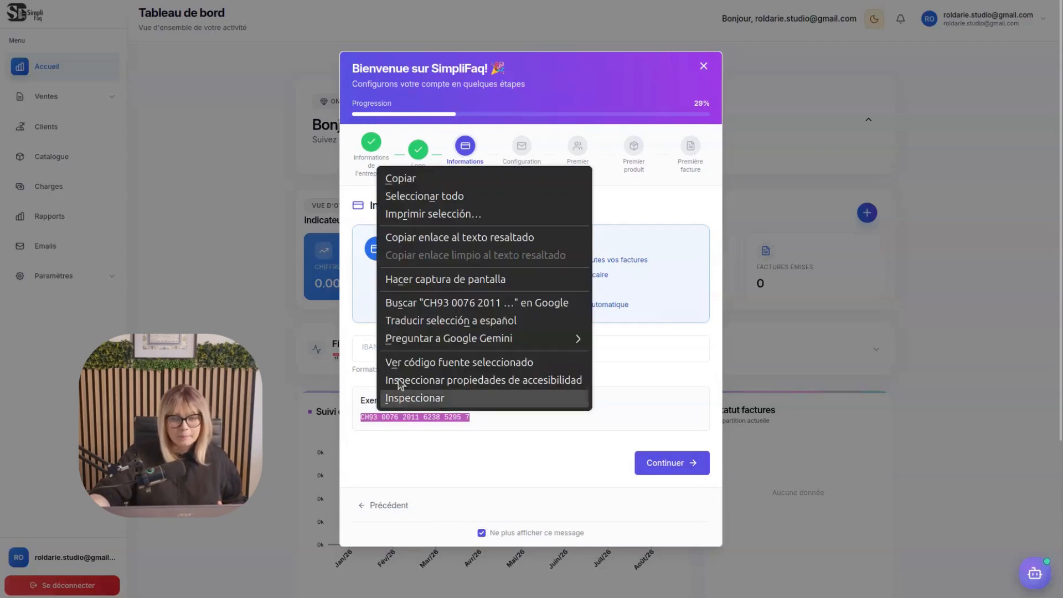
{"action": "left_click", "coordinate": [393, 178]}
{"action": "left_click", "coordinate": [412, 348]}
{"action": "right_click", "coordinate": [412, 348]}
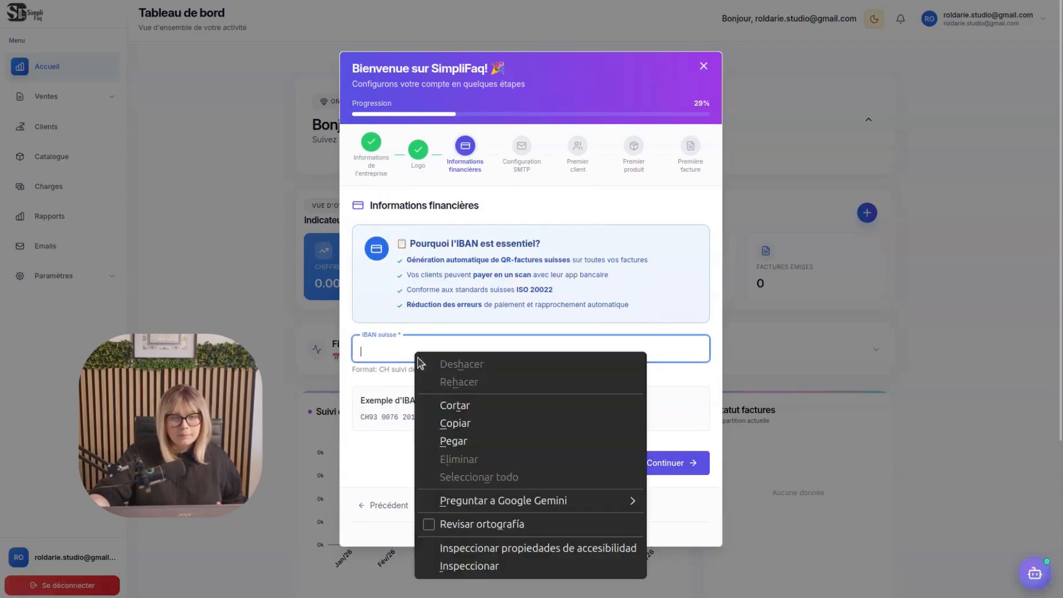
{"action": "left_click", "coordinate": [481, 441]}
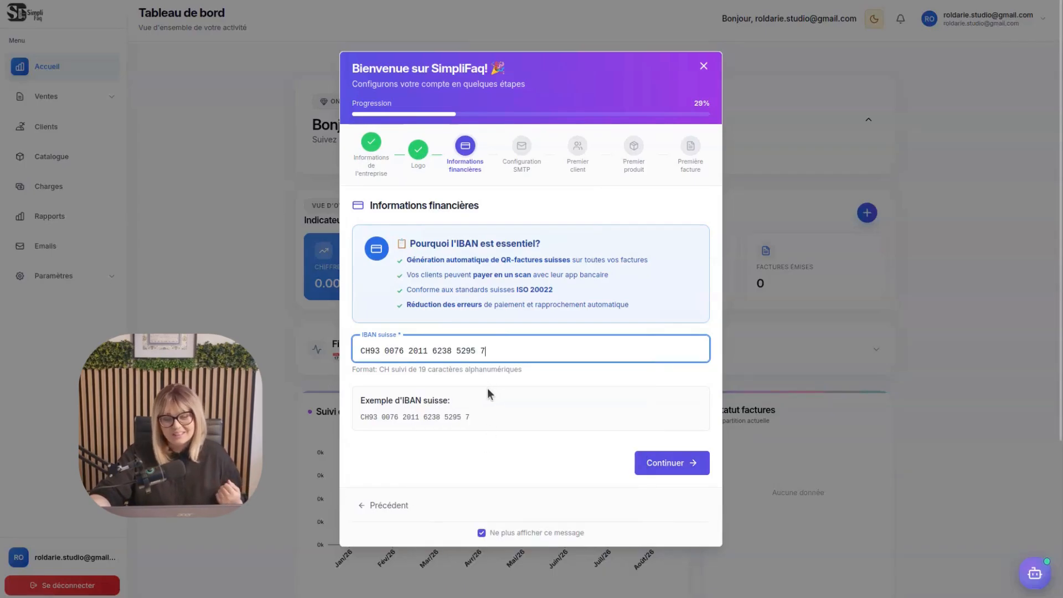
{"action": "left_click", "coordinate": [519, 401]}
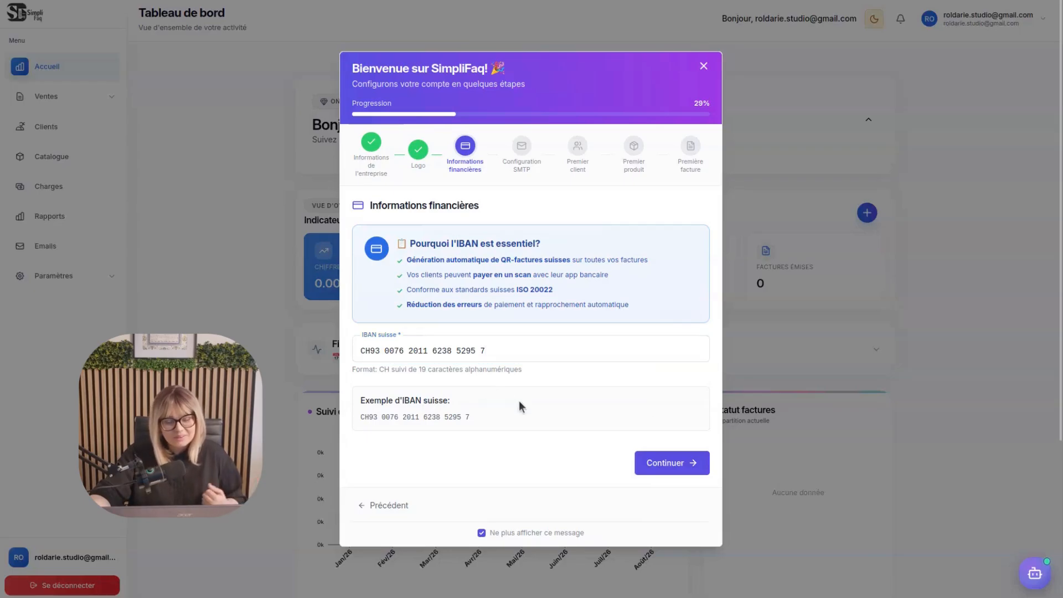
{"action": "left_click", "coordinate": [669, 464]}
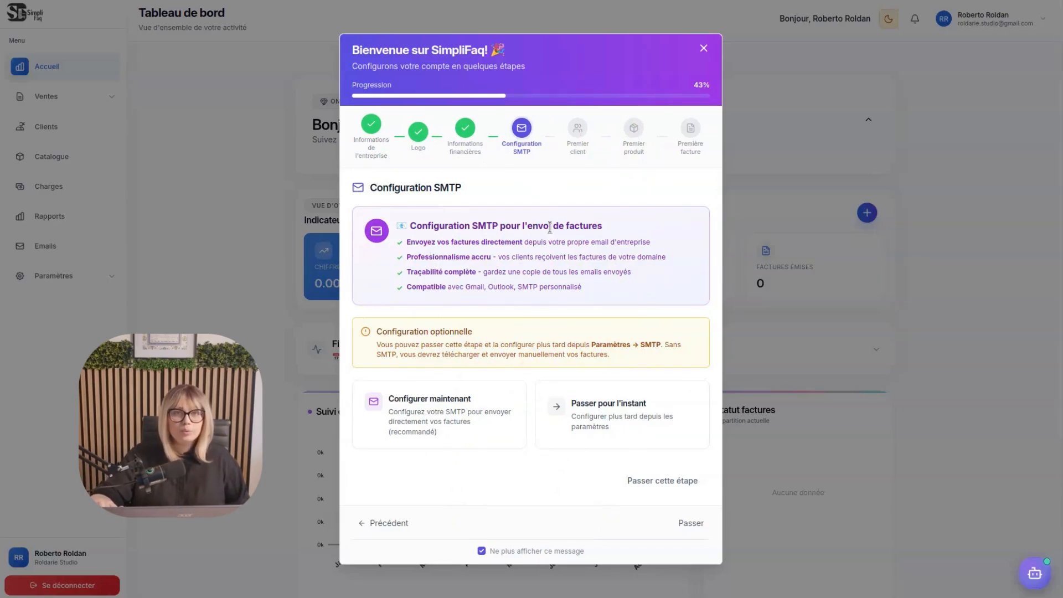
Skip the SMTP configuration for now and go from the first-client stage to the client list
{"action": "left_click", "coordinate": [615, 422]}
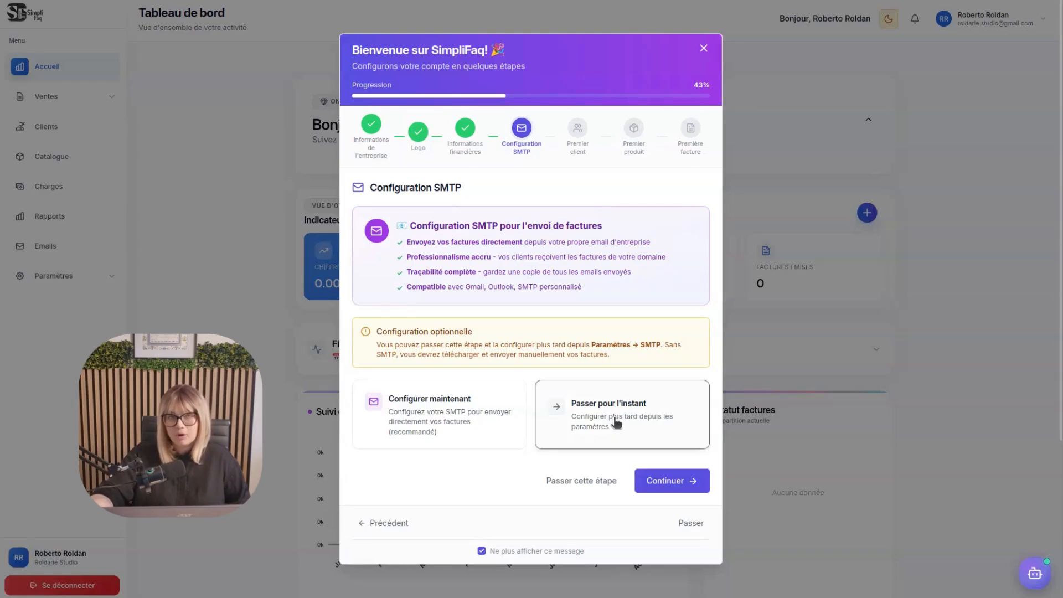
{"action": "left_click", "coordinate": [664, 480]}
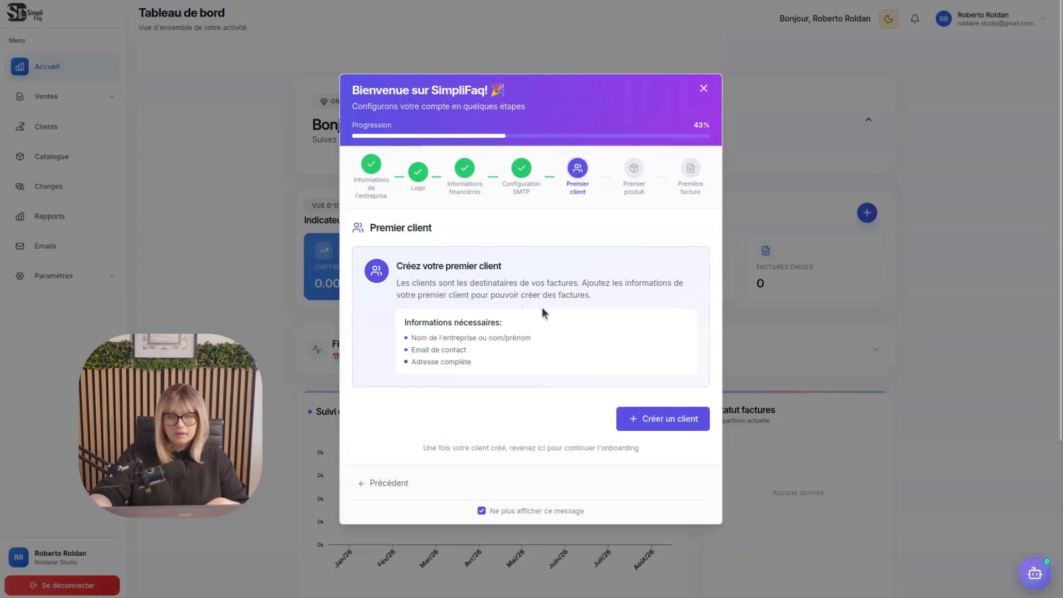
{"action": "left_click", "coordinate": [643, 421]}
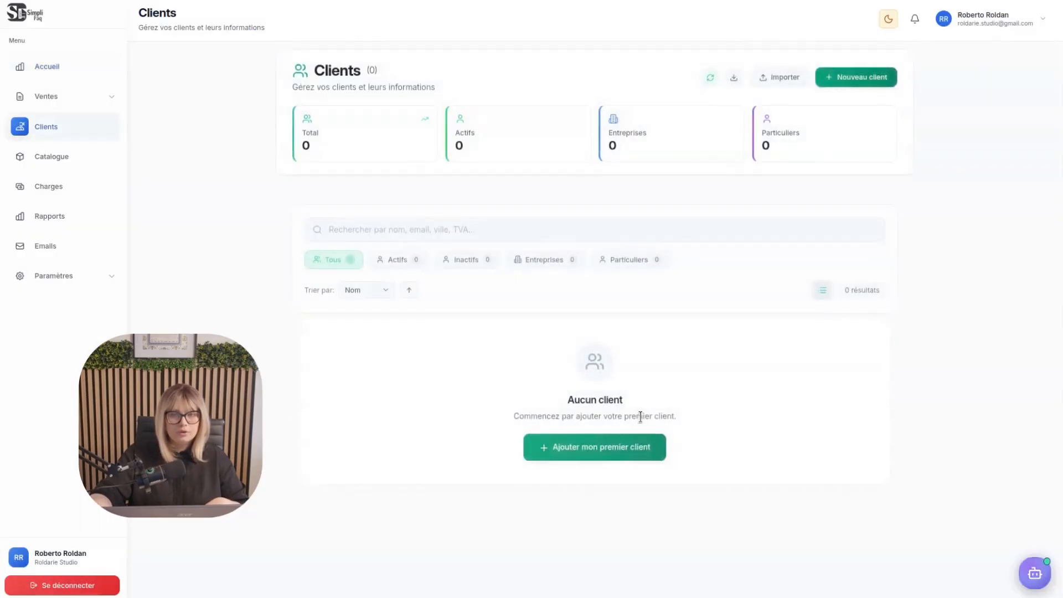
Create a new client of type Particulier with first name, last name, e-mail and a suggested street address
{"action": "left_click", "coordinate": [845, 89]}
{"action": "left_click", "coordinate": [387, 190]}
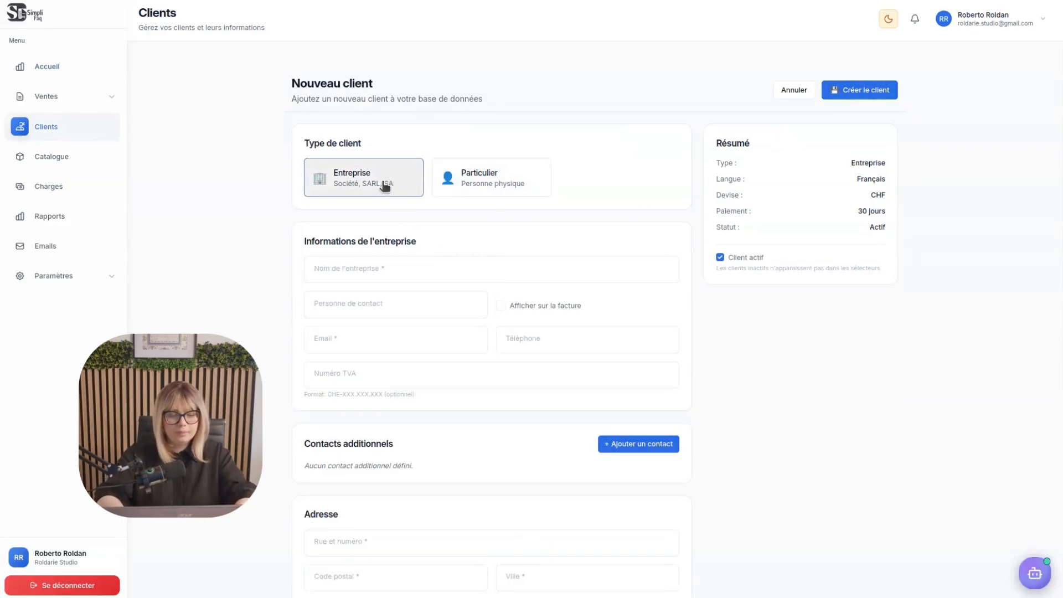
{"action": "left_click", "coordinate": [451, 180]}
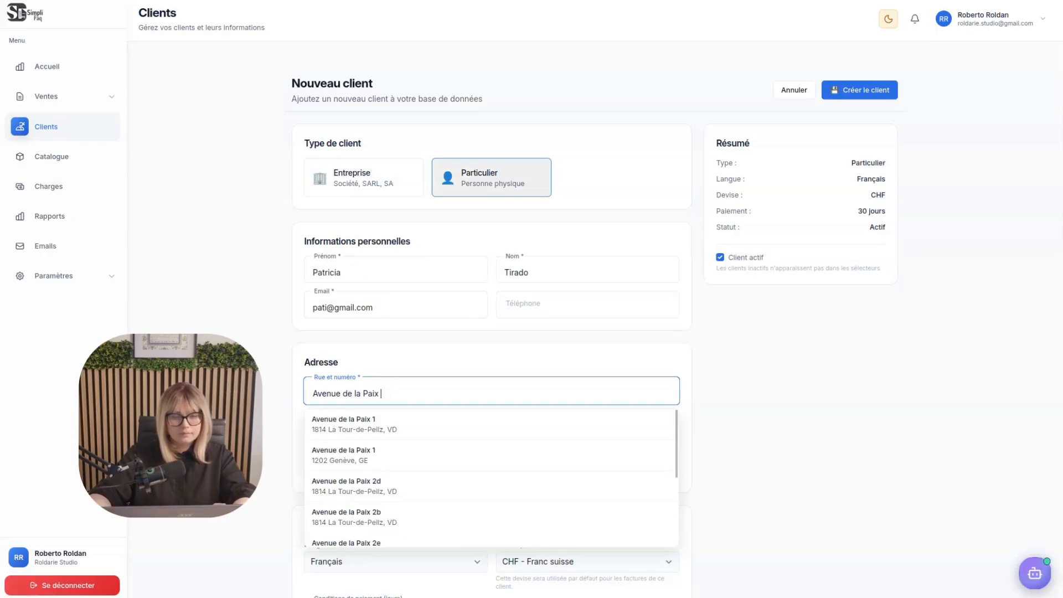
{"action": "type", "text": "3"}
{"action": "left_click", "coordinate": [451, 429]}
{"action": "scroll", "coordinate": [649, 477], "scroll_direction": "down", "scroll_amount": 2}
{"action": "scroll", "coordinate": [649, 477], "scroll_direction": "up", "scroll_amount": 1}
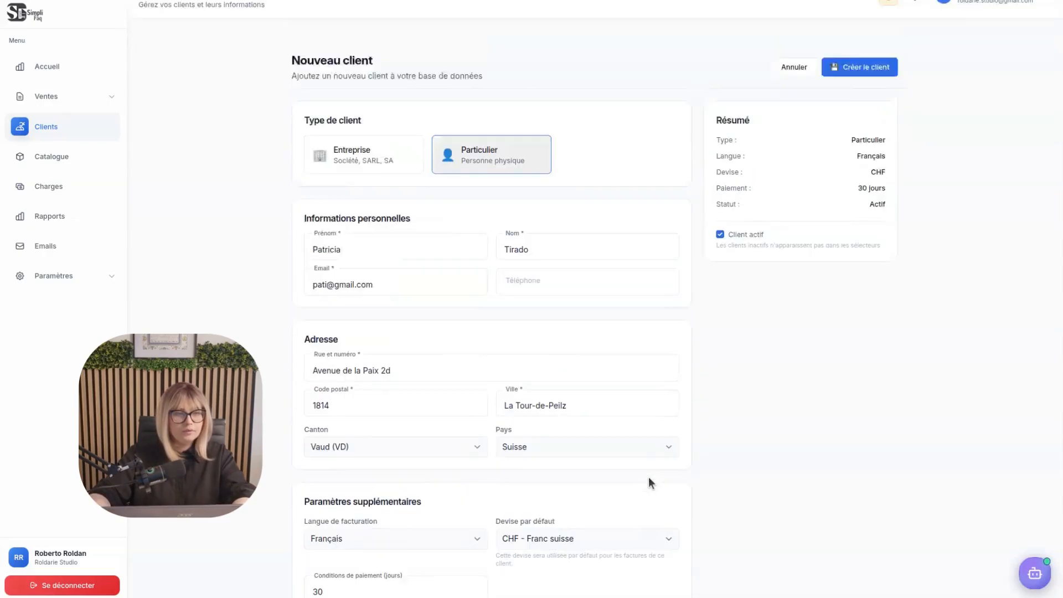
{"action": "scroll", "coordinate": [649, 477], "scroll_direction": "up", "scroll_amount": 1}
{"action": "left_click", "coordinate": [852, 92]}
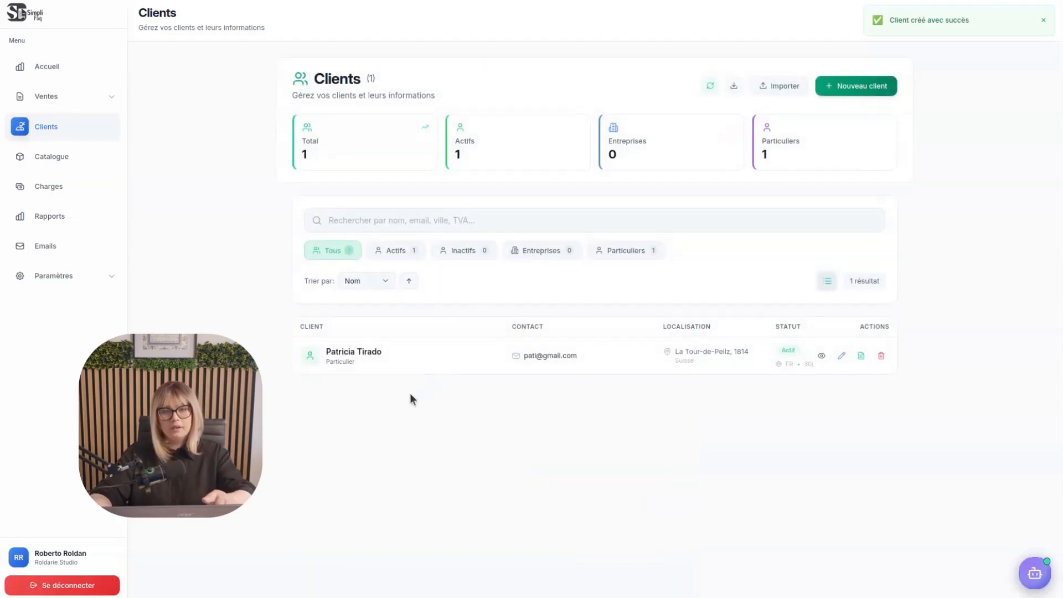
Return to the onboarding on the home dashboard, continue past the first client and go to the product catalogue
{"action": "left_click", "coordinate": [47, 67]}
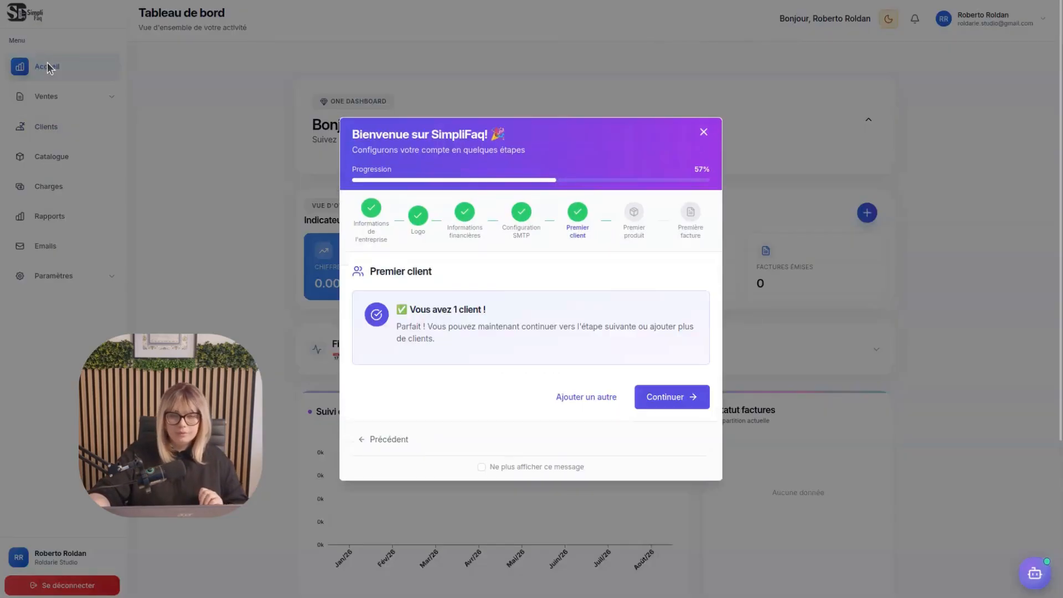
{"action": "left_click", "coordinate": [671, 407]}
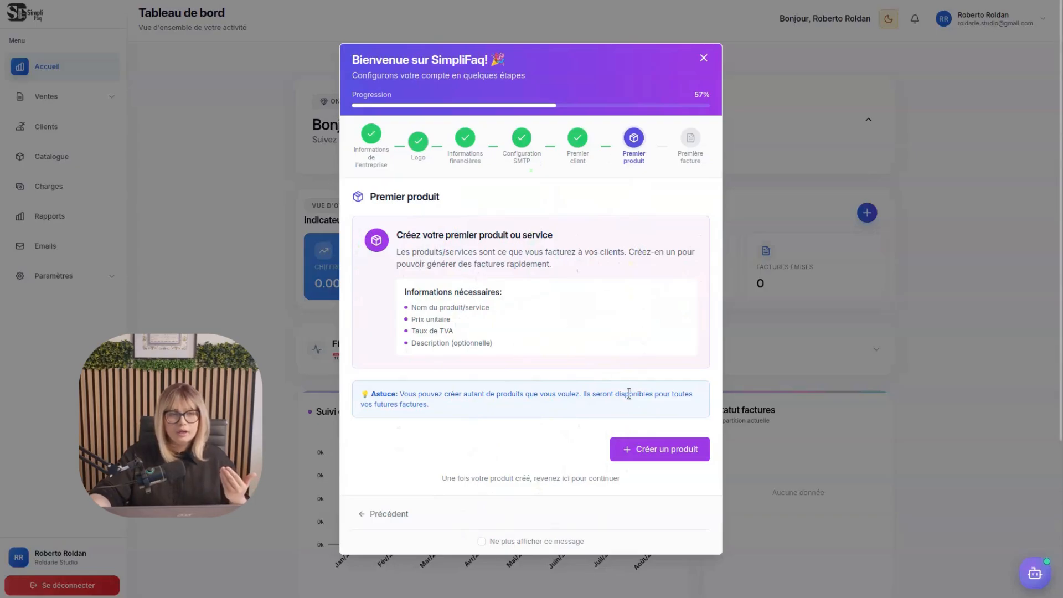
{"action": "left_click", "coordinate": [642, 450]}
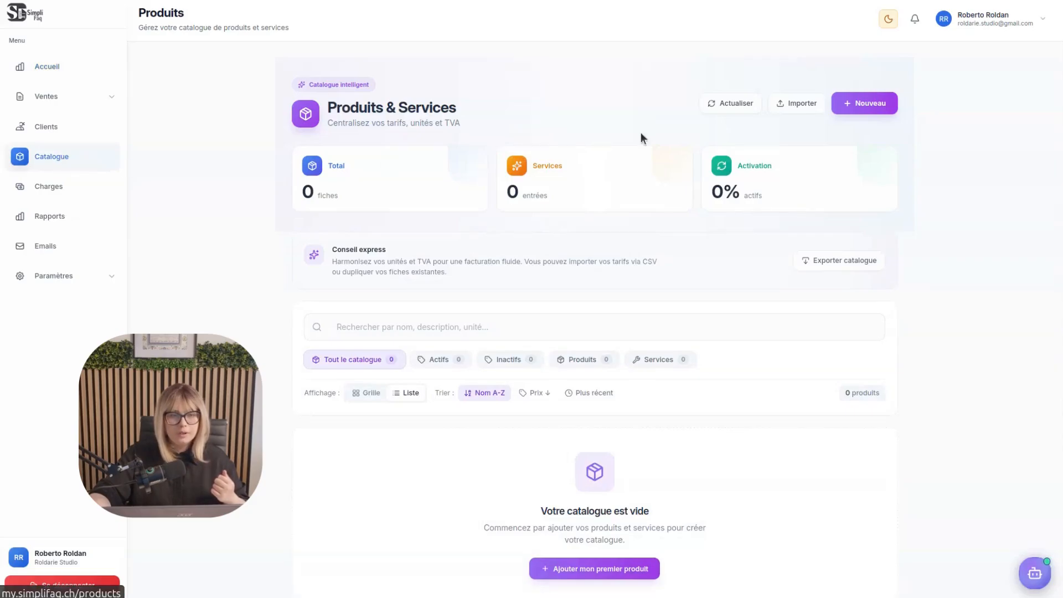
Create the catalogue's first product, named "Consultation web", with a net unit price of 320 CHF
{"action": "left_click", "coordinate": [640, 570]}
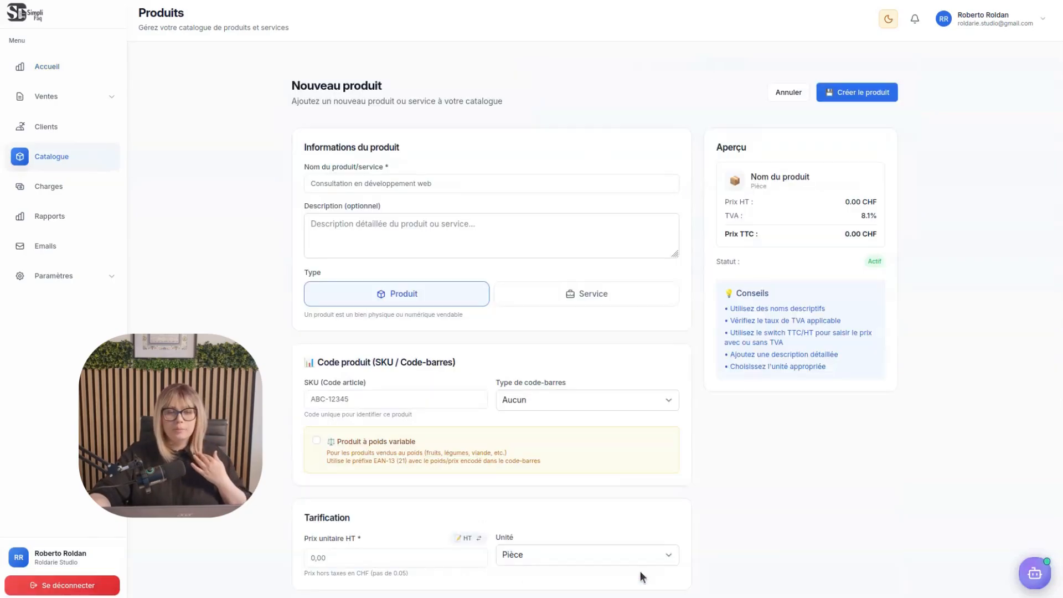
{"action": "left_click", "coordinate": [456, 183]}
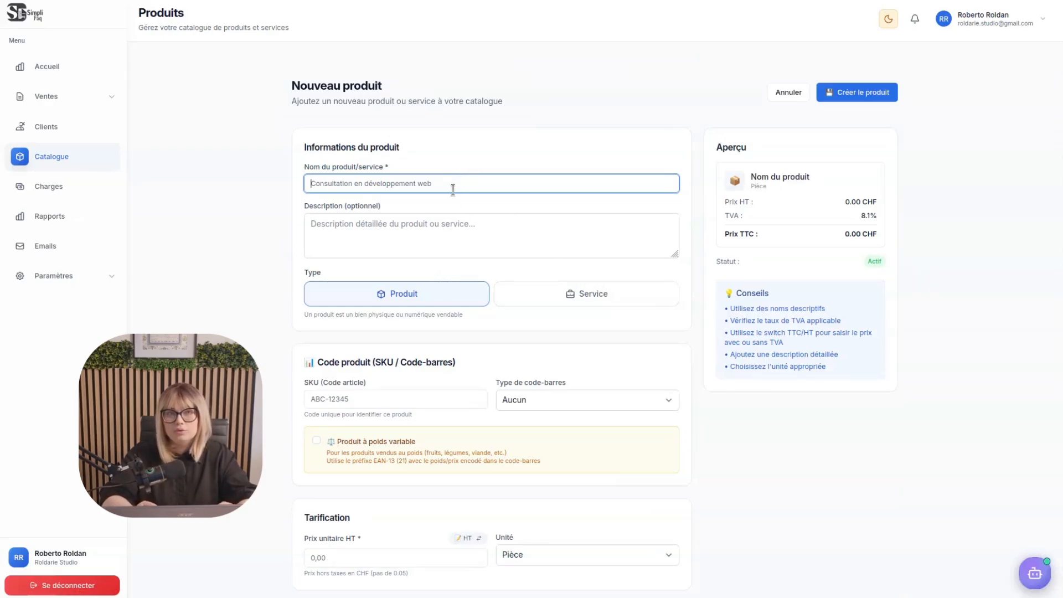
{"action": "type", "text": "Consultation web"}
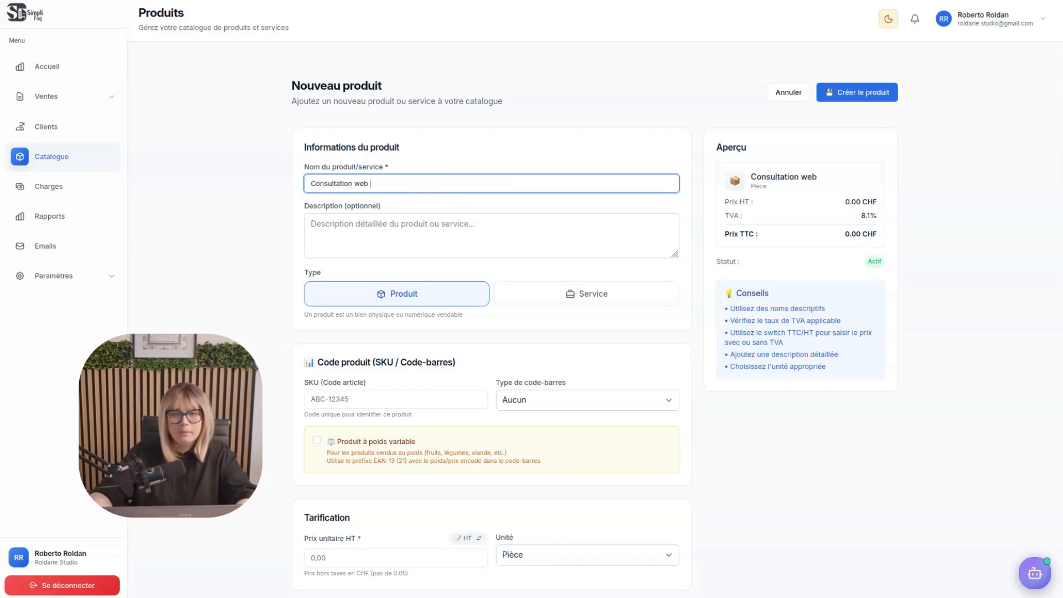
{"action": "left_click", "coordinate": [441, 556]}
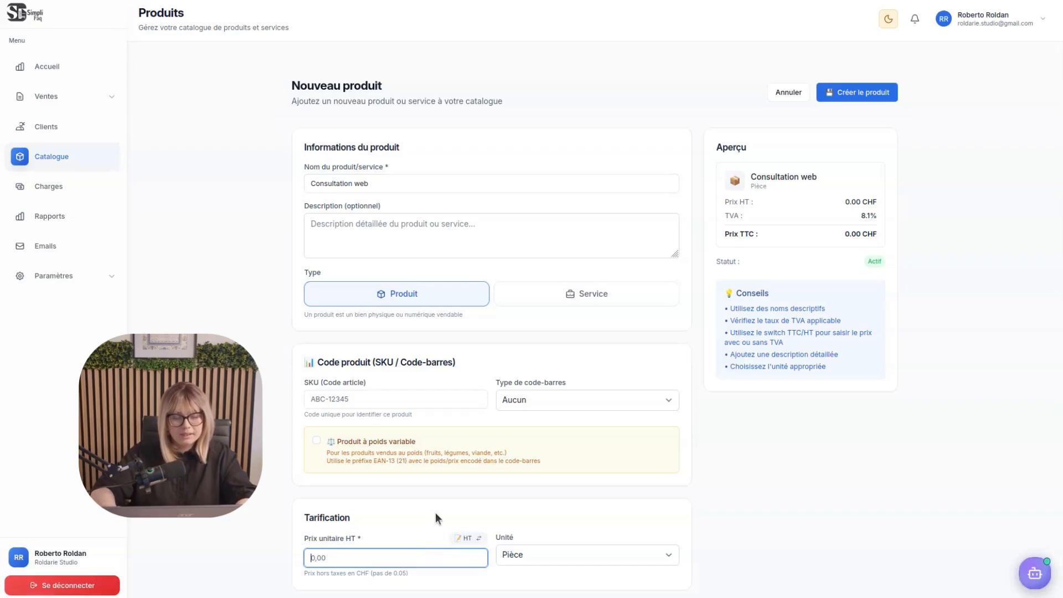
{"action": "type", "text": "320"}
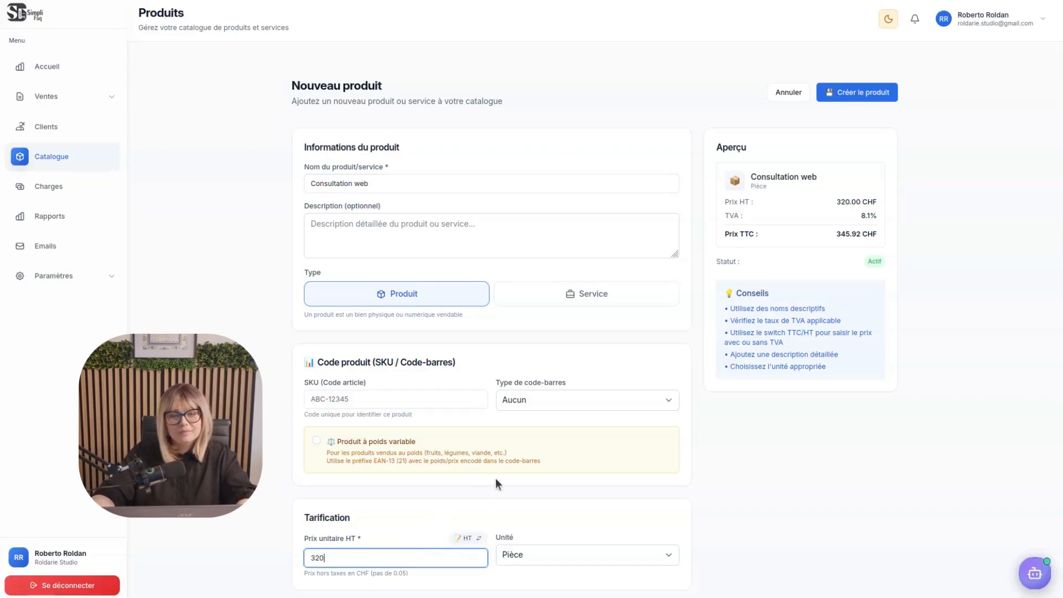
{"action": "left_click", "coordinate": [600, 492]}
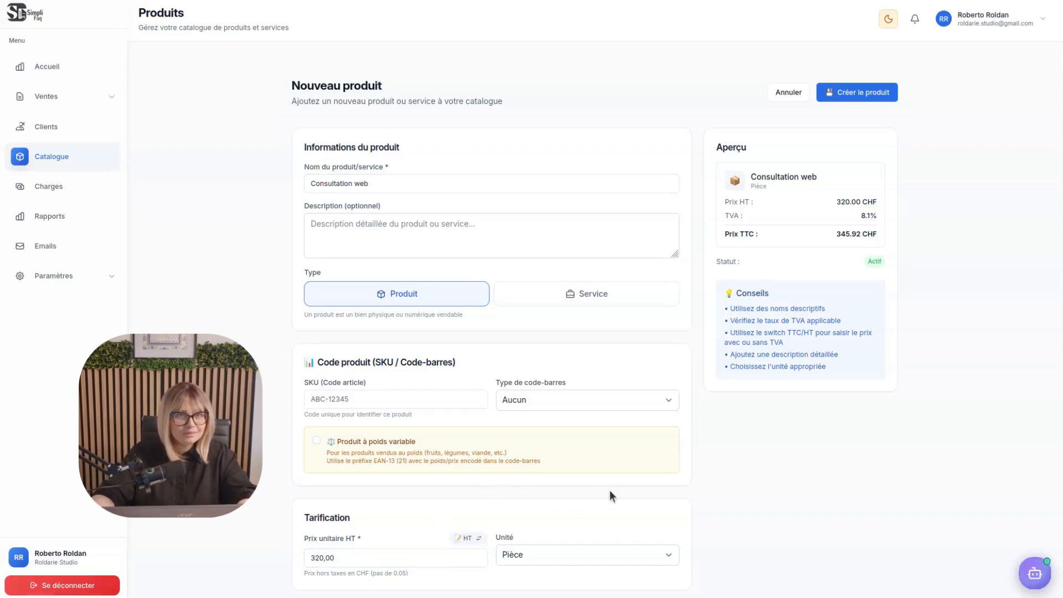
{"action": "left_click", "coordinate": [829, 95]}
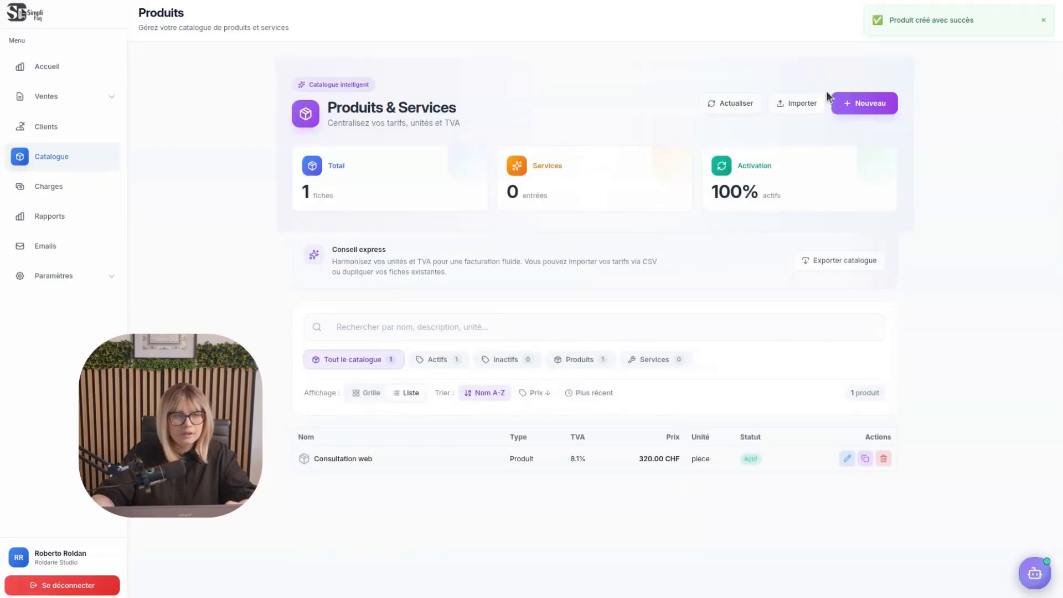
Return to the onboarding on the home dashboard, continue to the first invoice and assign the existing client to it
{"action": "left_click", "coordinate": [39, 71]}
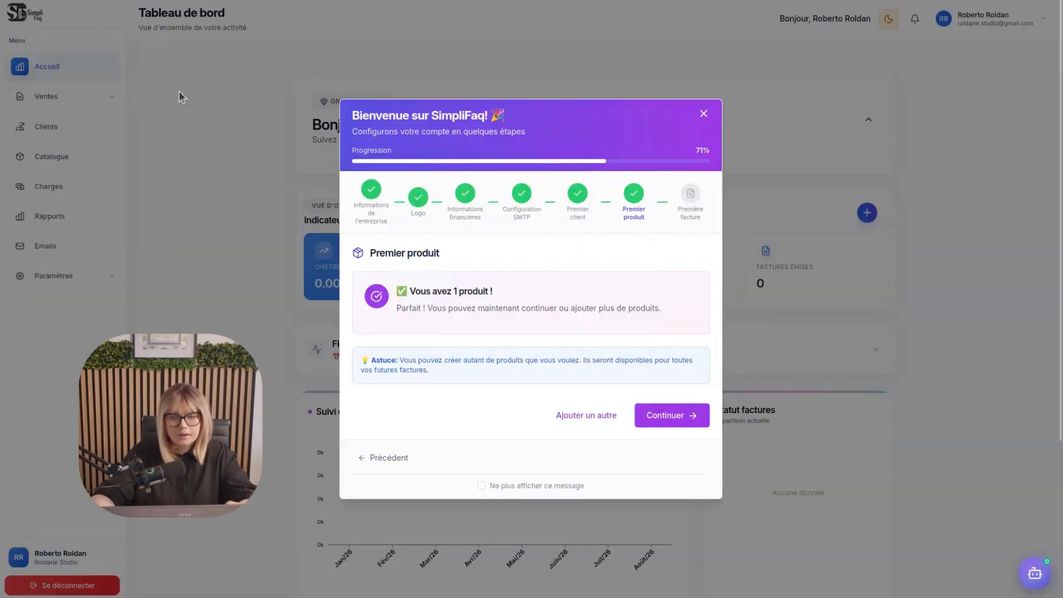
{"action": "left_click", "coordinate": [661, 426]}
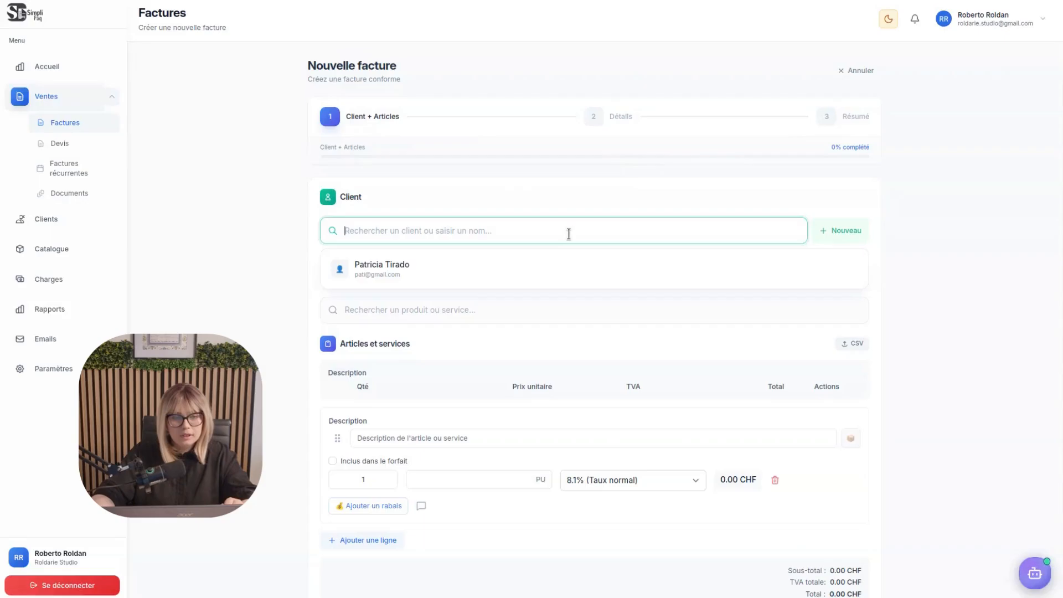
{"action": "left_click", "coordinate": [502, 283]}
Add the product "Consultation web" from the catalogue to the new invoice
{"action": "scroll", "coordinate": [477, 389], "scroll_direction": "down", "scroll_amount": 3}
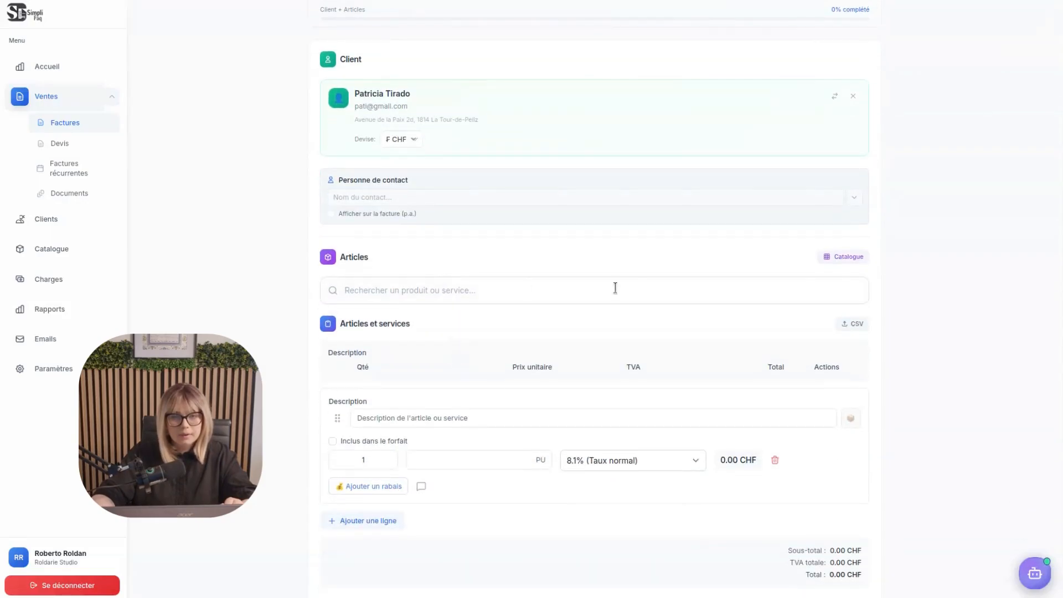
{"action": "left_click", "coordinate": [862, 257]}
{"action": "left_click", "coordinate": [417, 350]}
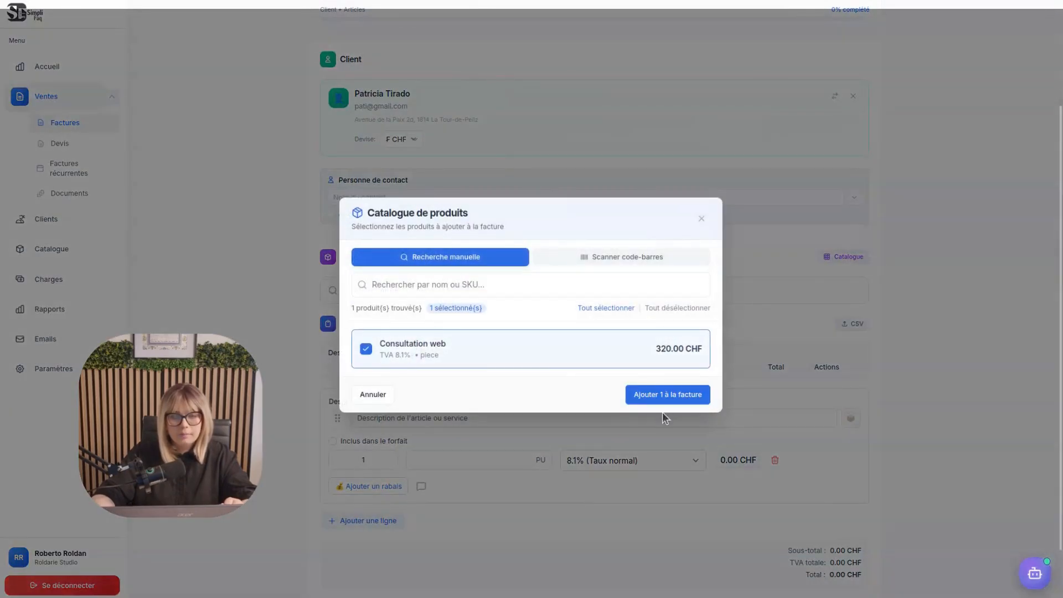
{"action": "left_click", "coordinate": [682, 399]}
Create the invoice, keeping its default details, and finish the onboarding
{"action": "left_click", "coordinate": [756, 568]}
{"action": "scroll", "coordinate": [752, 539], "scroll_direction": "down", "scroll_amount": 4}
{"action": "left_click", "coordinate": [759, 567]}
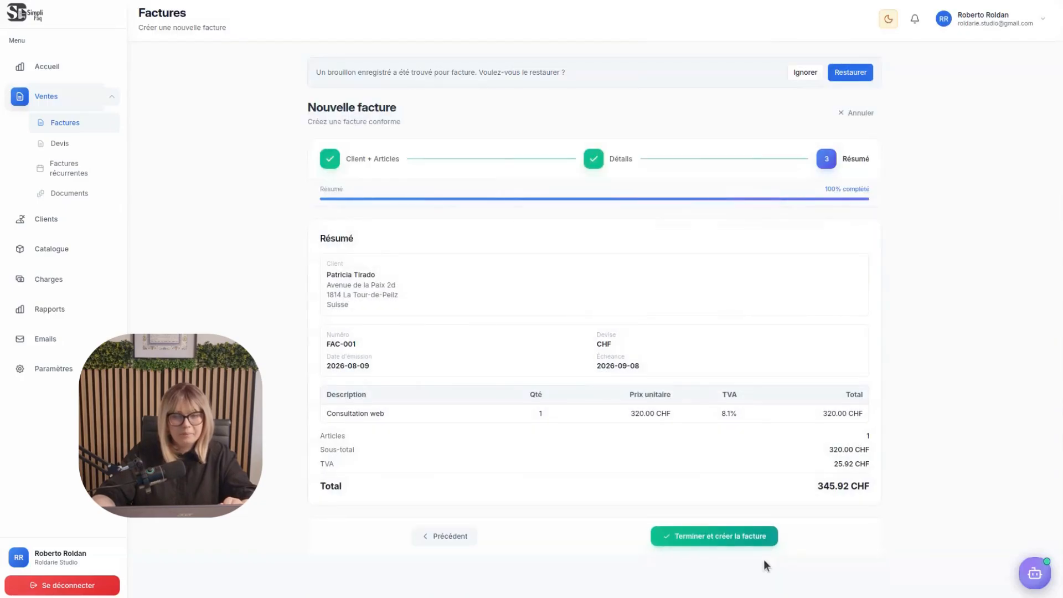
{"action": "left_click", "coordinate": [747, 537]}
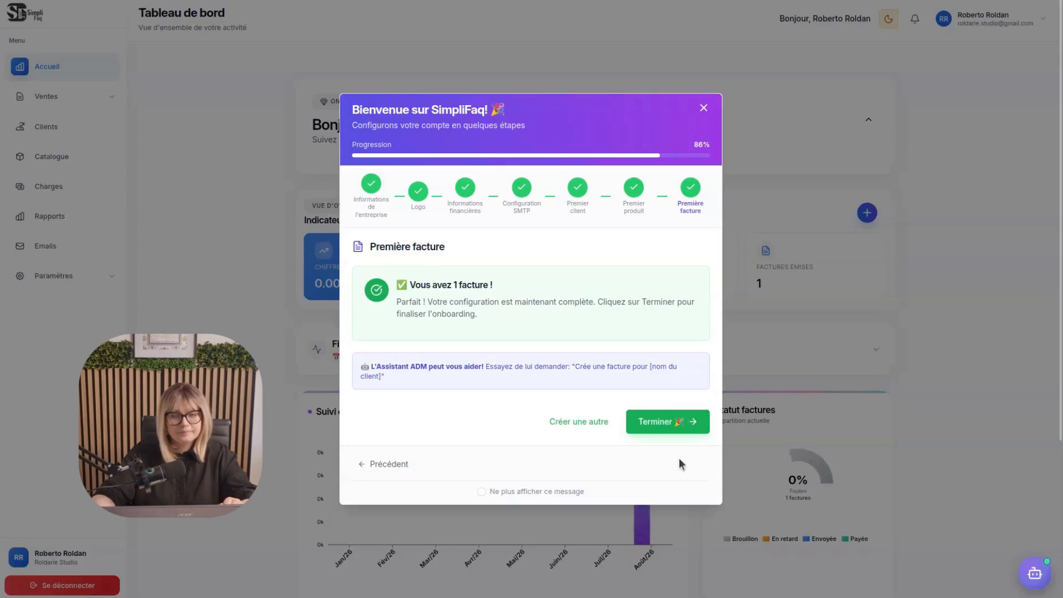
{"action": "left_click", "coordinate": [648, 423]}
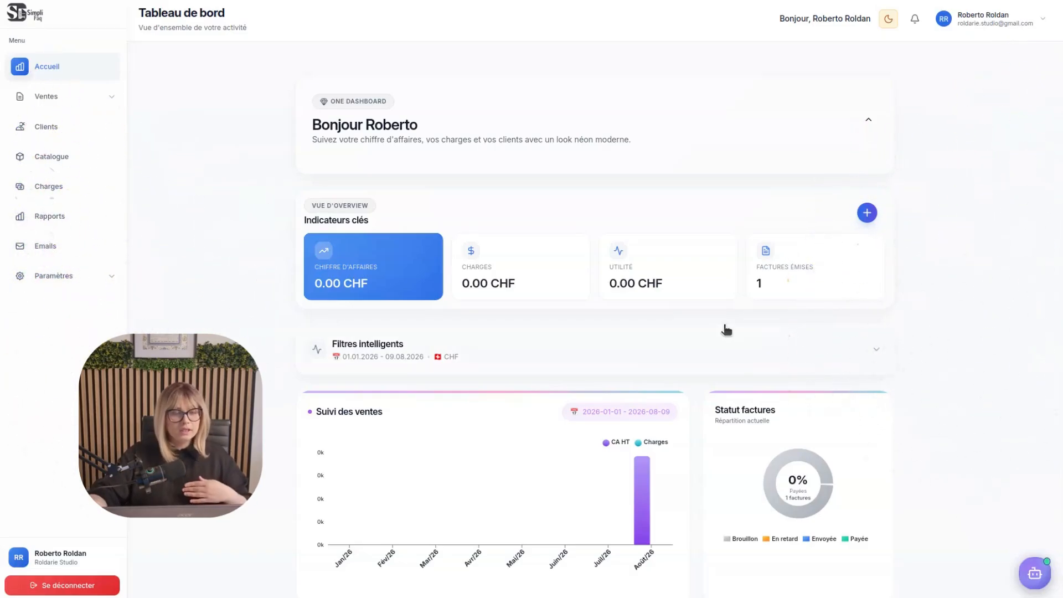
Examine the account settings for company information, PDF appearance and document numbering
{"action": "left_click", "coordinate": [65, 277]}
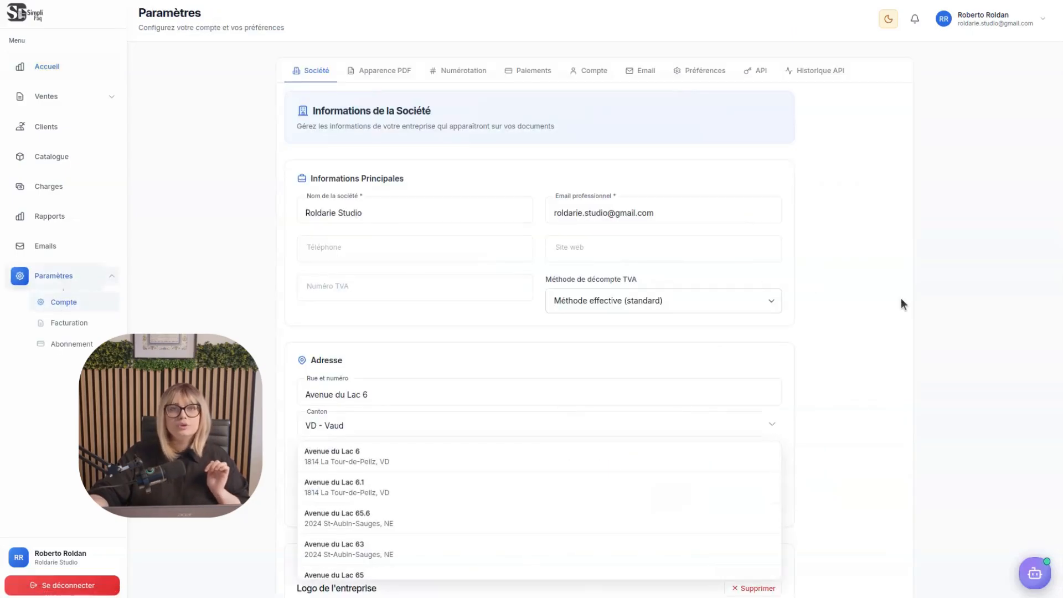
{"action": "left_click", "coordinate": [815, 355]}
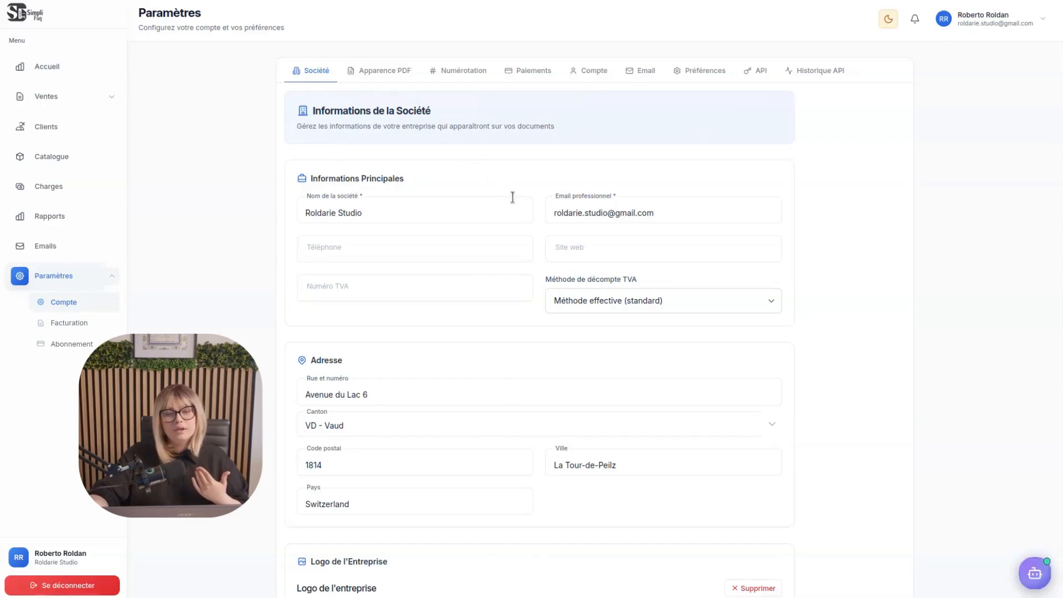
{"action": "left_click", "coordinate": [387, 81]}
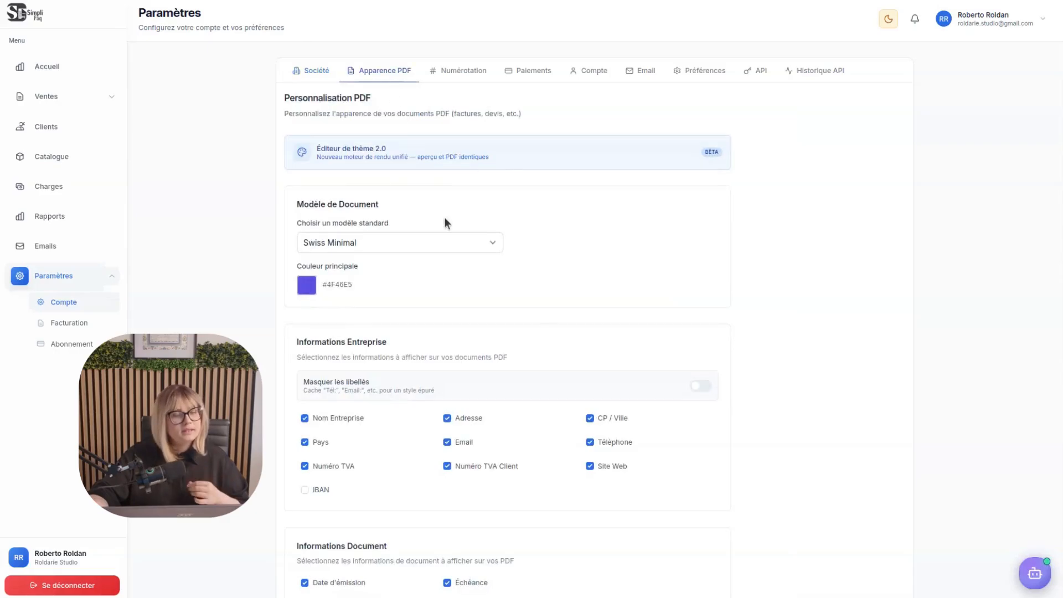
{"action": "scroll", "coordinate": [565, 282], "scroll_direction": "down", "scroll_amount": 3}
{"action": "scroll", "coordinate": [493, 427], "scroll_direction": "down", "scroll_amount": 5}
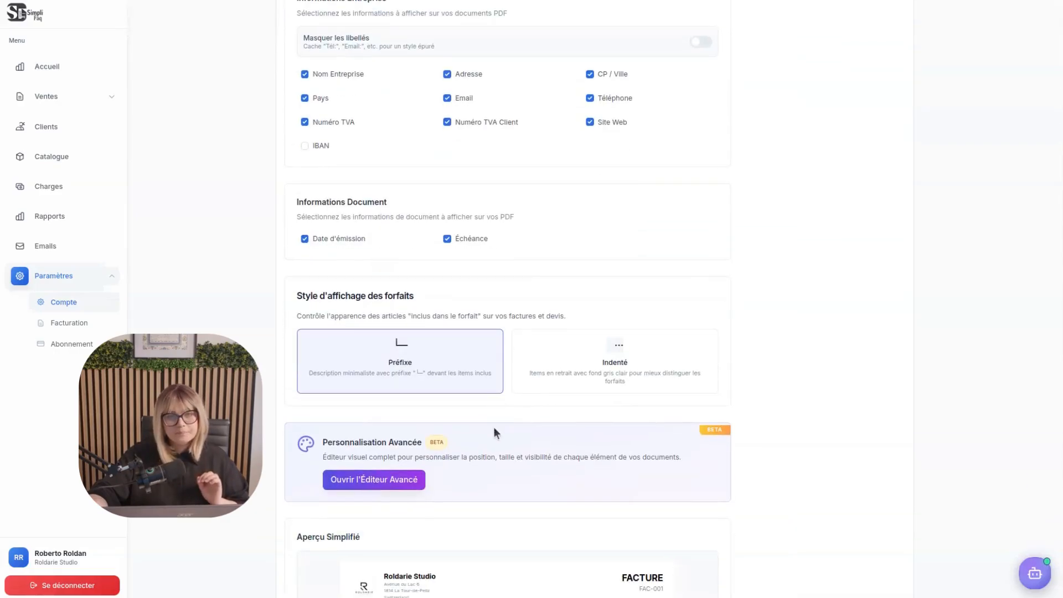
{"action": "scroll", "coordinate": [465, 505], "scroll_direction": "up", "scroll_amount": 8}
{"action": "scroll", "coordinate": [492, 509], "scroll_direction": "up", "scroll_amount": 3}
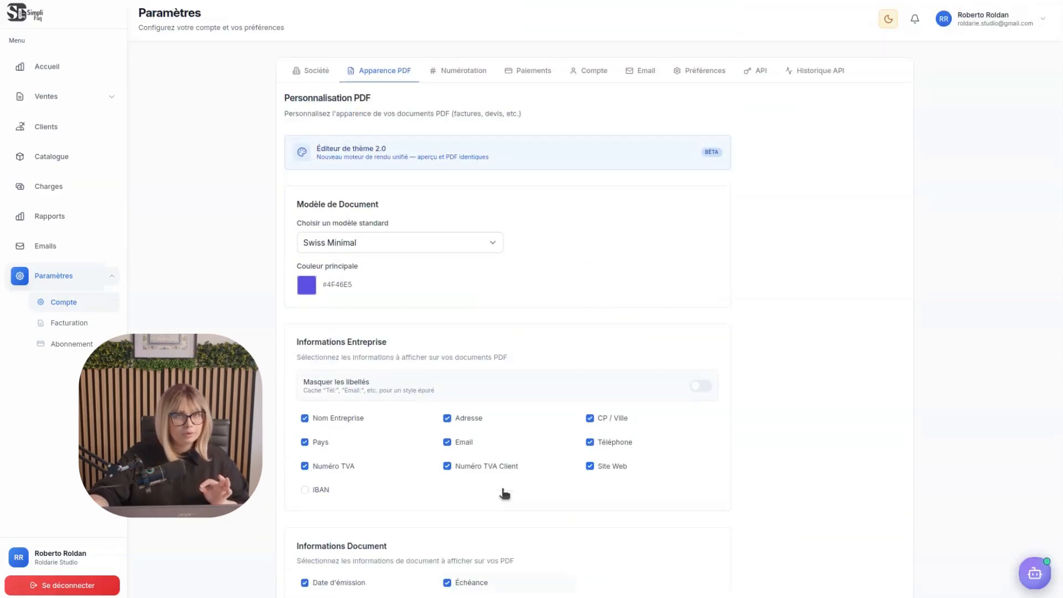
{"action": "left_click", "coordinate": [460, 71]}
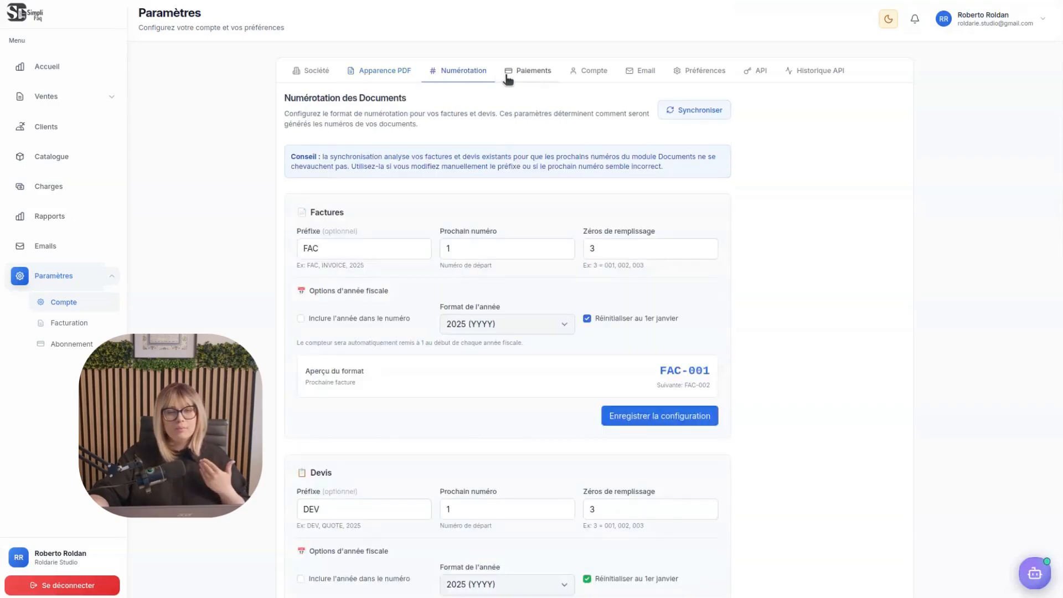